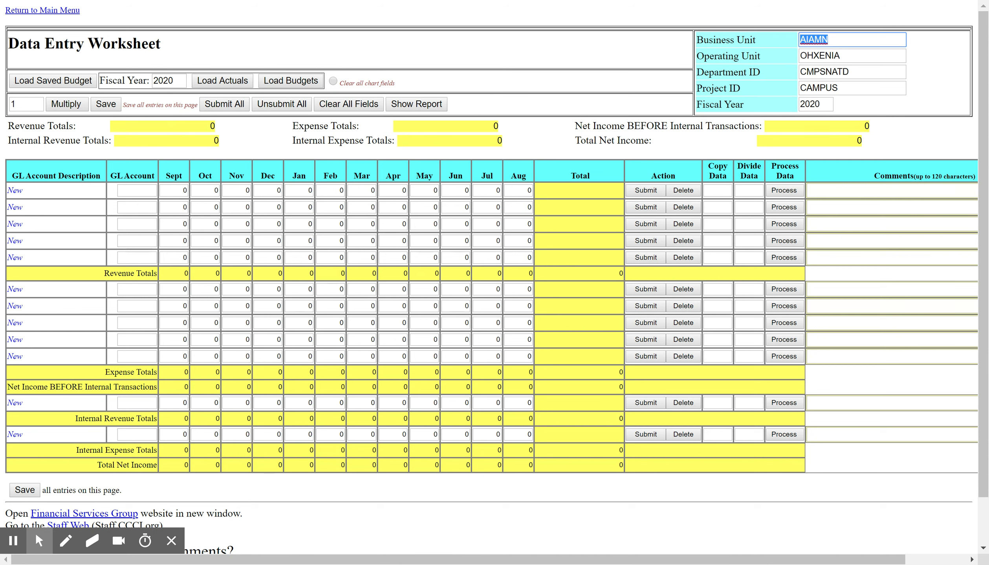
# Step: Examine the blank worksheet's account column, revenue and expense rows, Total Net Income row and month columns
pyautogui.click(134, 190)
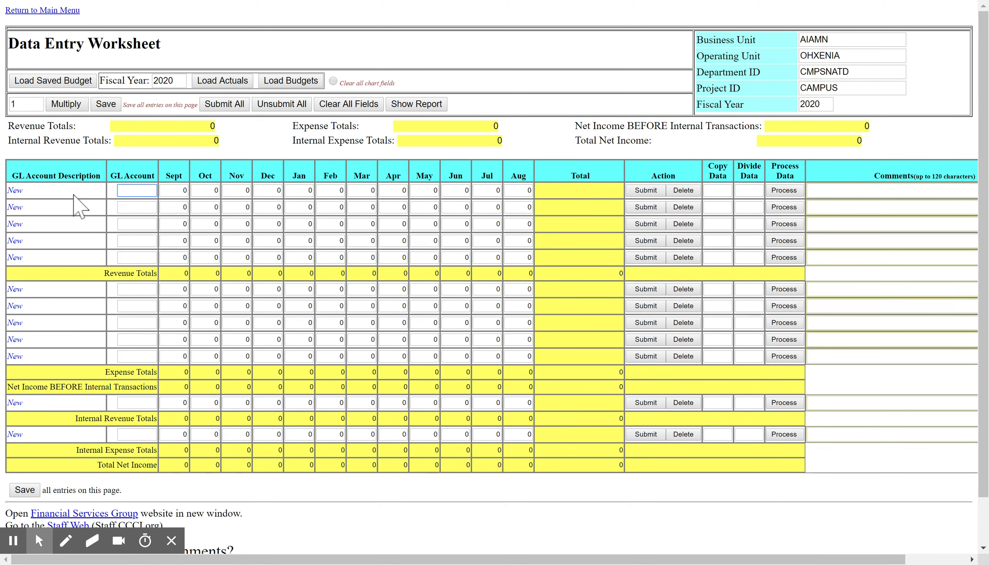
pyautogui.moveTo(88, 194); pyautogui.dragTo(362, 249)
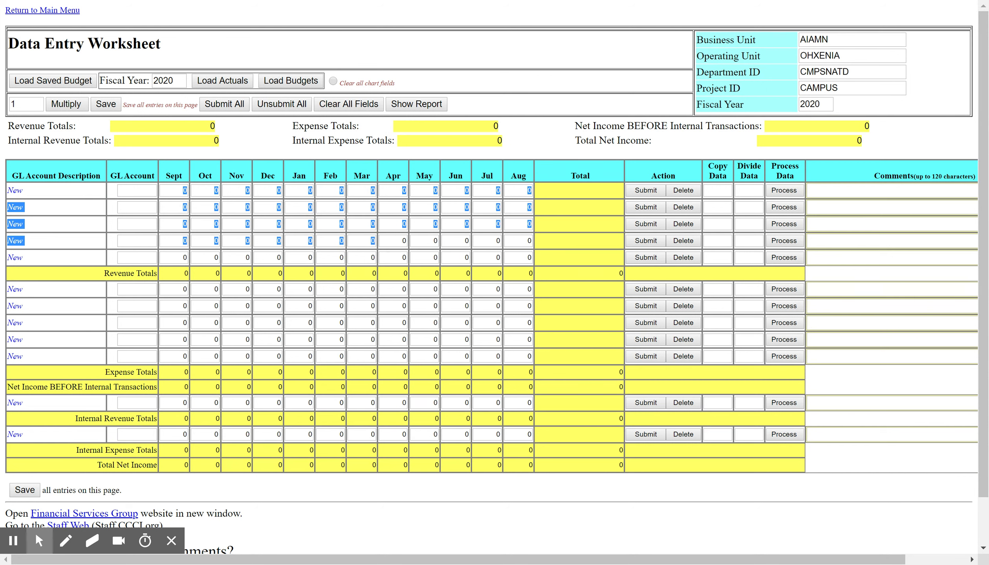
pyautogui.moveTo(165, 291); pyautogui.dragTo(411, 344)
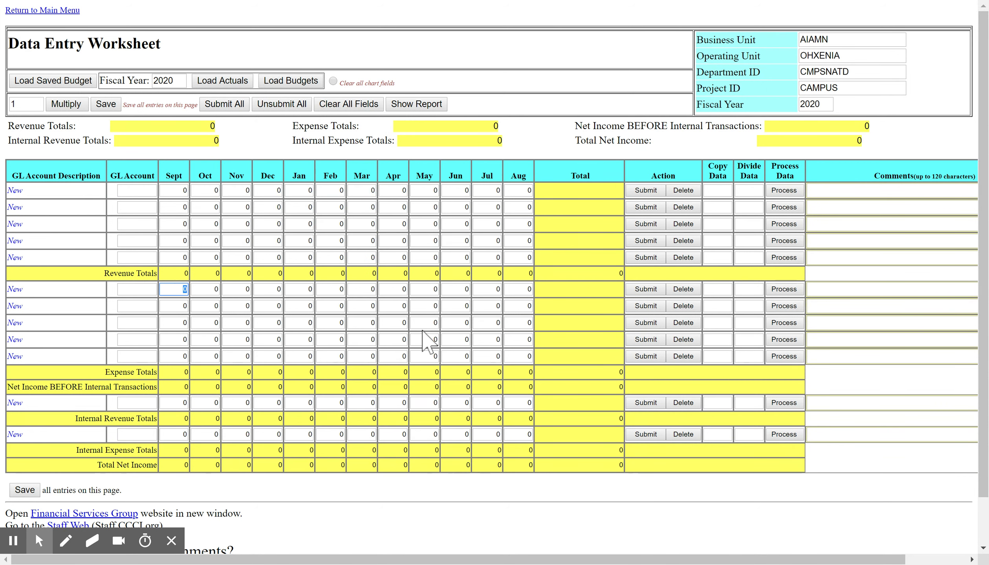
pyautogui.click(95, 465)
pyautogui.moveTo(96, 465); pyautogui.dragTo(572, 469)
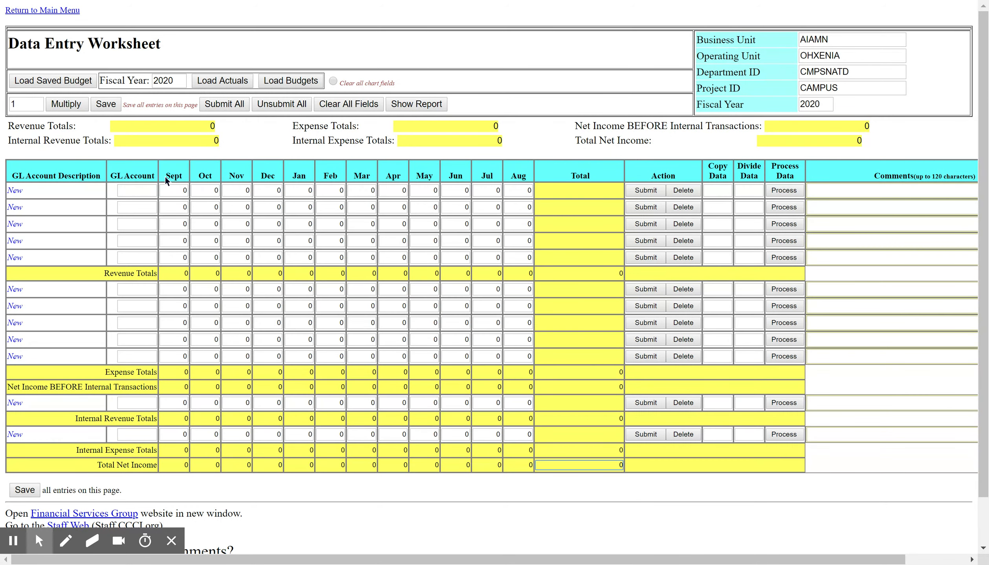
pyautogui.moveTo(166, 176); pyautogui.dragTo(526, 178)
pyautogui.click(473, 177)
pyautogui.moveTo(179, 293); pyautogui.dragTo(290, 294)
# Step: Add GL account 40000 in the first revenue row and 64000 in the first expense row, and save all entries
pyautogui.moveTo(183, 192); pyautogui.dragTo(221, 190)
pyautogui.hotkey('shift', 'Tab')
pyautogui.write('40000')
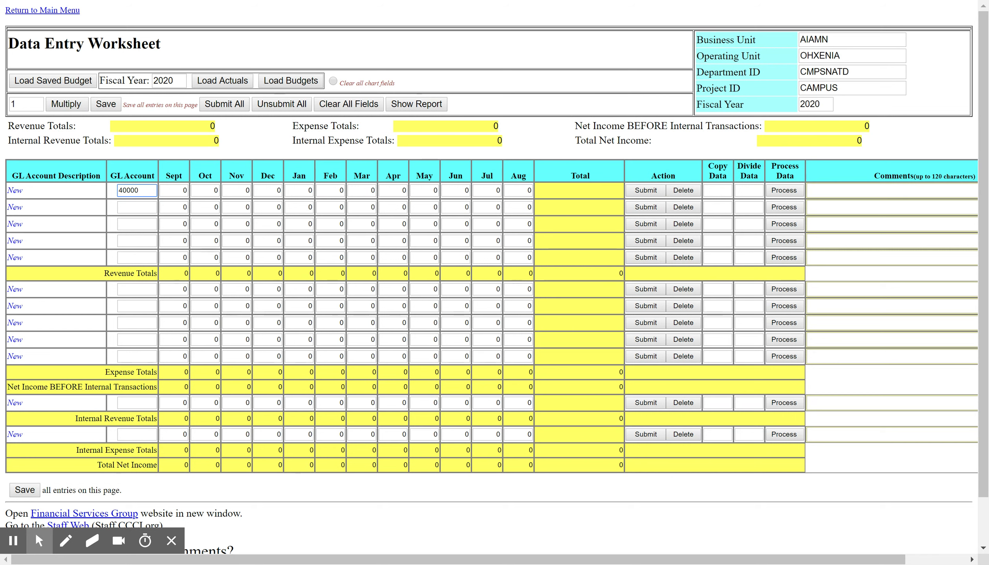
pyautogui.click(129, 291)
pyautogui.write('64000')
pyautogui.click(106, 104)
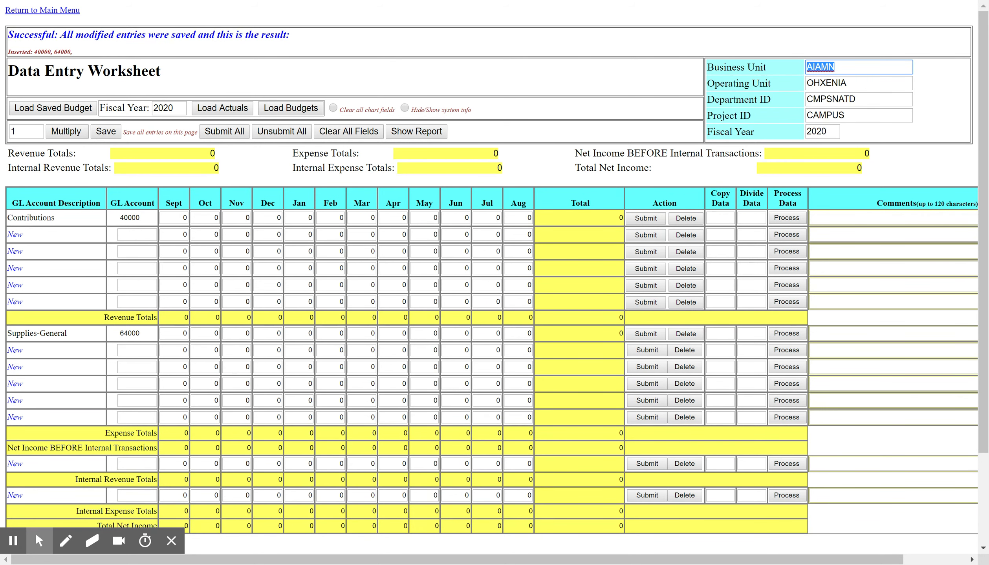
# Step: Budget 500 per month for Contributions (account 40000) from September through April
pyautogui.click(184, 217)
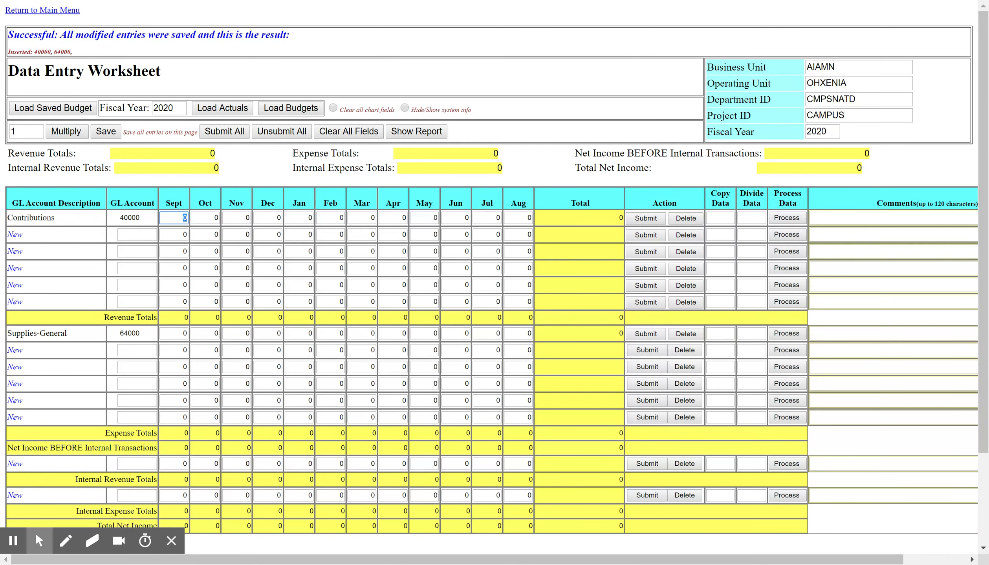
pyautogui.write('500')
pyautogui.press('Tab')
pyautogui.write('500')
pyautogui.press('Tab')
pyautogui.write('500')
pyautogui.press('Tab')
pyautogui.write('500')
pyautogui.press('Tab')
pyautogui.write('500')
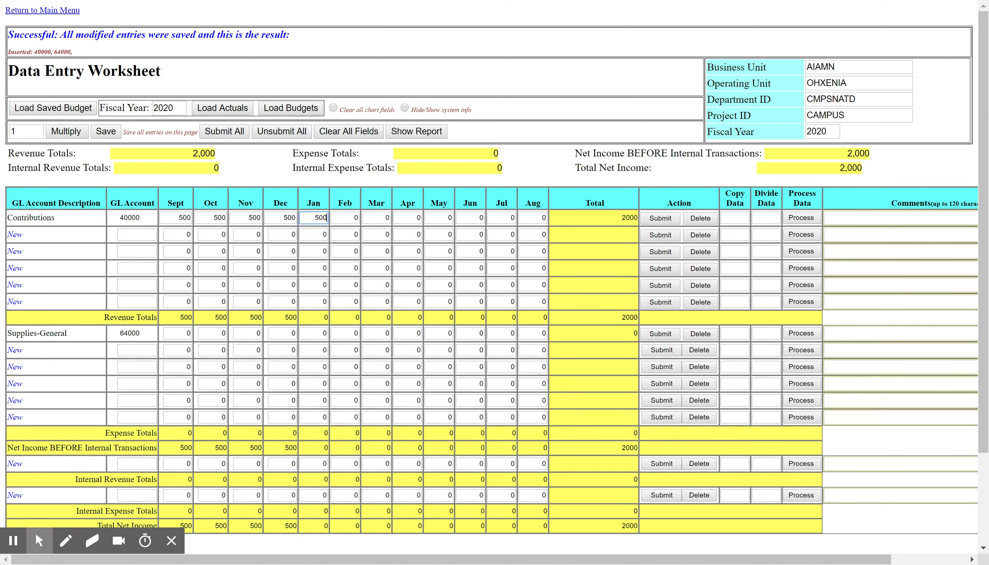
pyautogui.press('Tab')
pyautogui.write('500')
pyautogui.press('Tab')
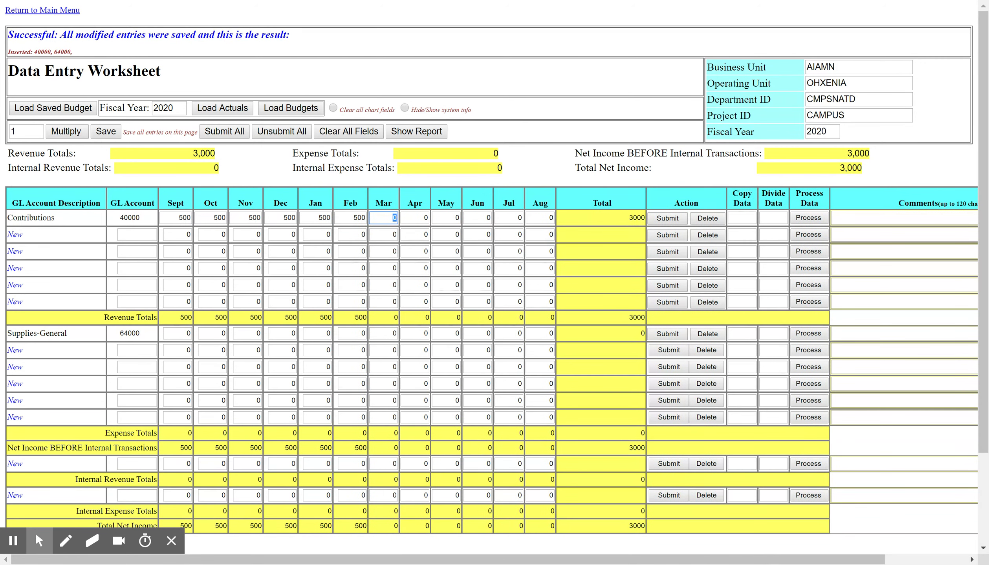
pyautogui.write('500')
pyautogui.press('Tab')
pyautogui.write('500')
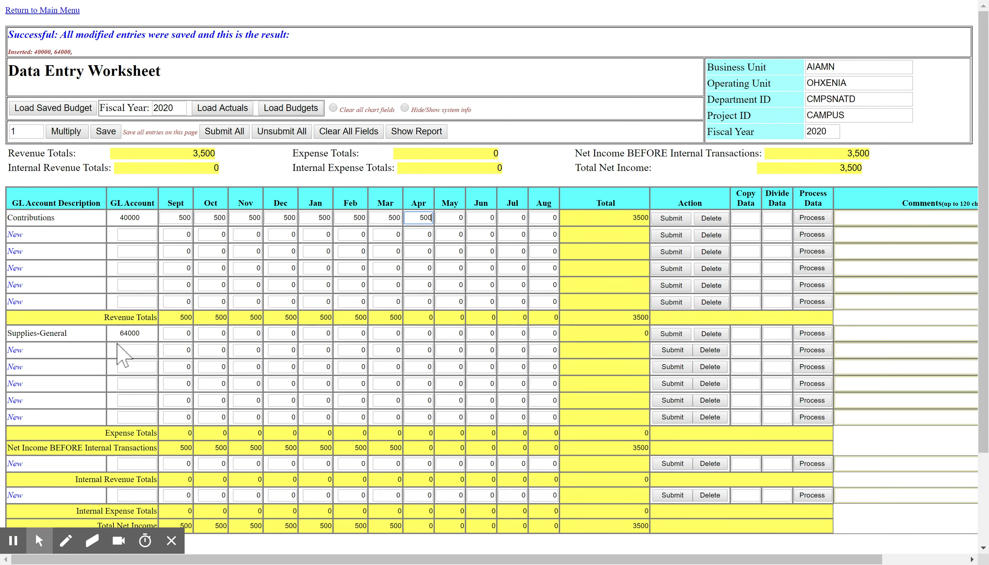
# Step: Budget Supplies-General at 400 for September, October and November, 200 for December and 1000 for January
pyautogui.click(177, 333)
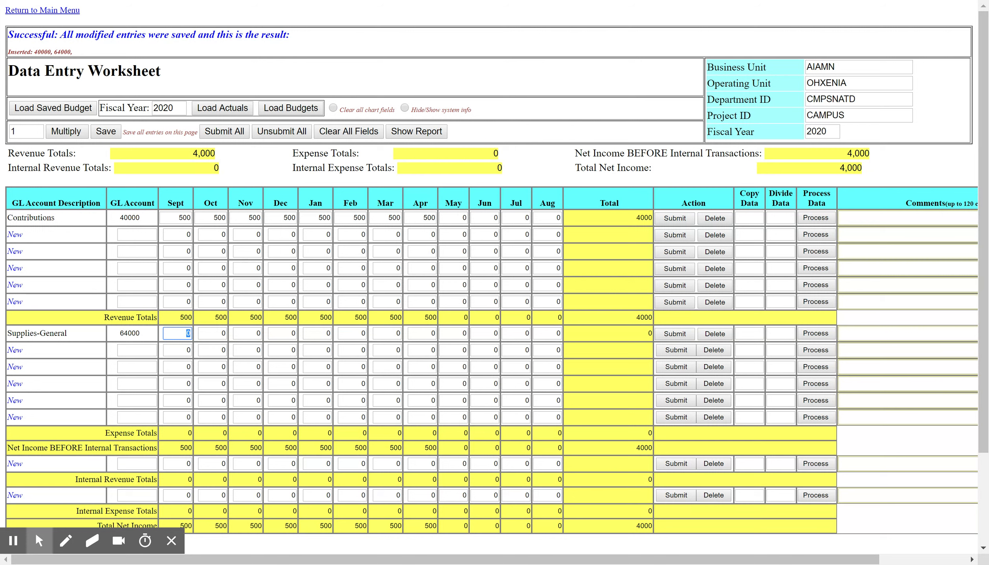
pyautogui.write('400')
pyautogui.press('Tab')
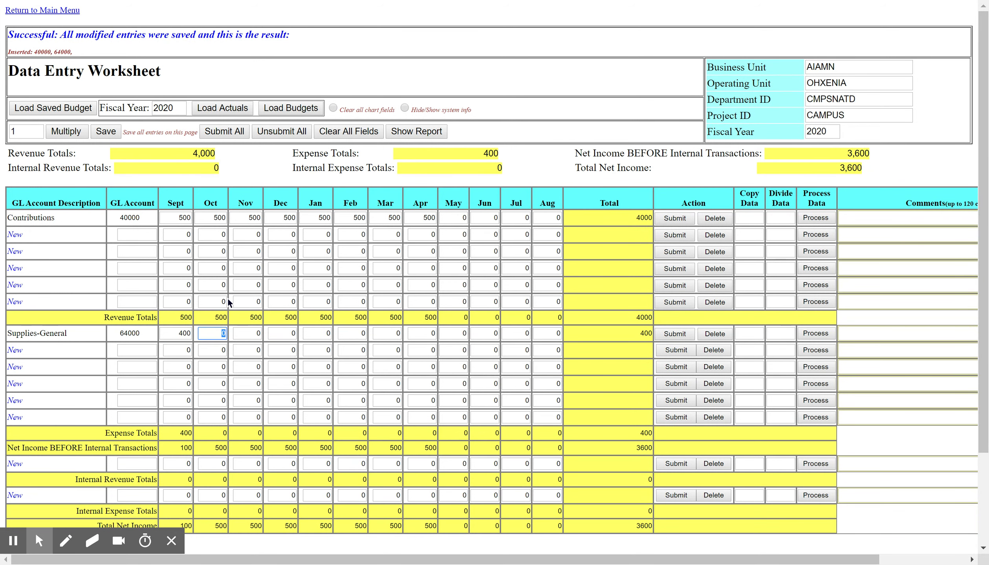
pyautogui.write('400')
pyautogui.press('Tab')
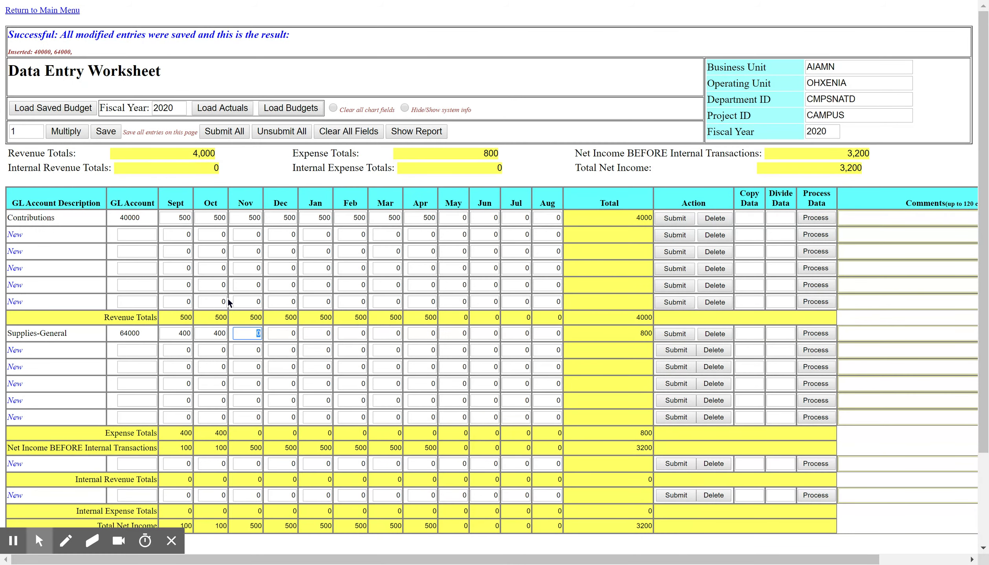
pyautogui.write('400')
pyautogui.press('Tab')
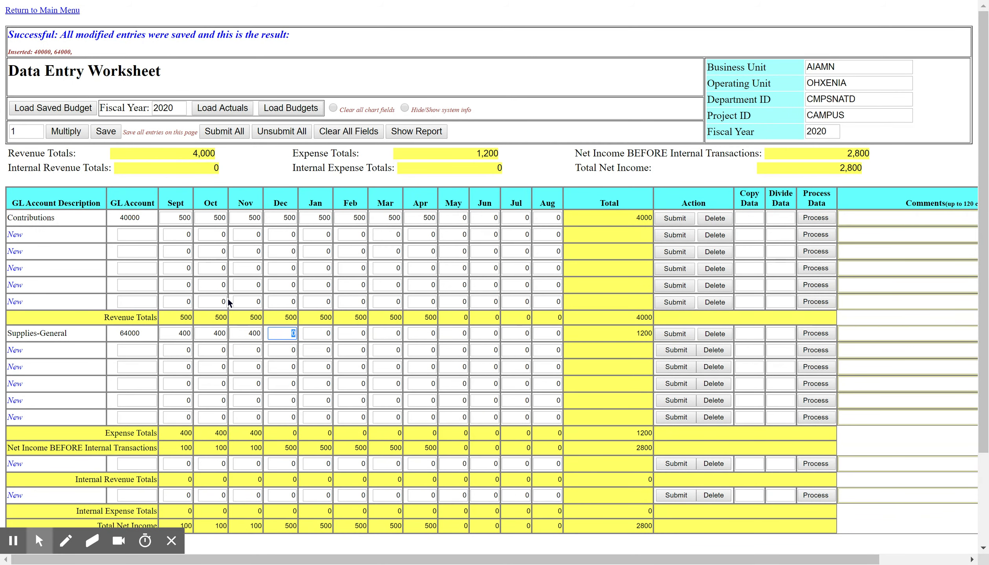
pyautogui.write('200')
pyautogui.press('Tab')
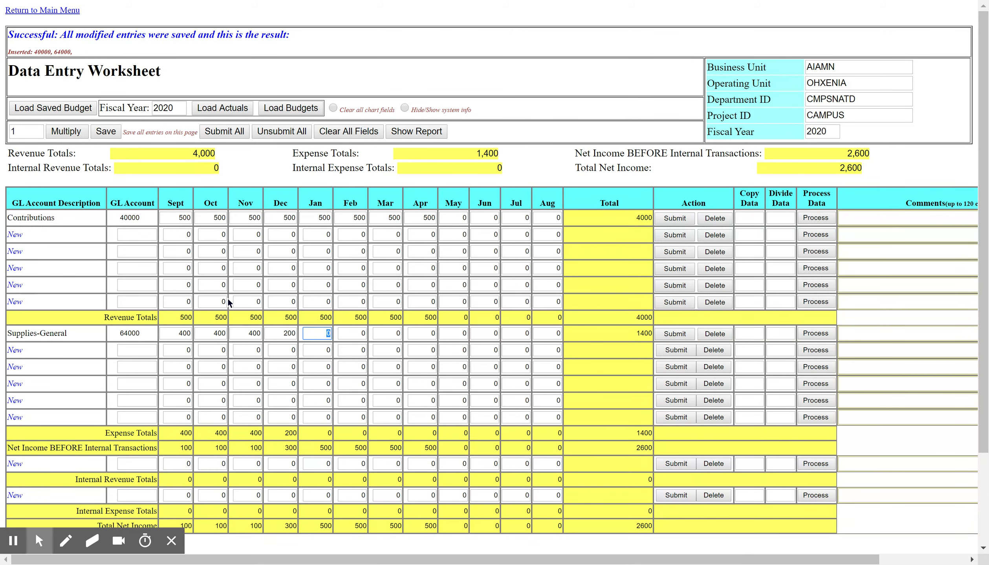
pyautogui.write('1000')
pyautogui.scroll(-1, 630, 342)
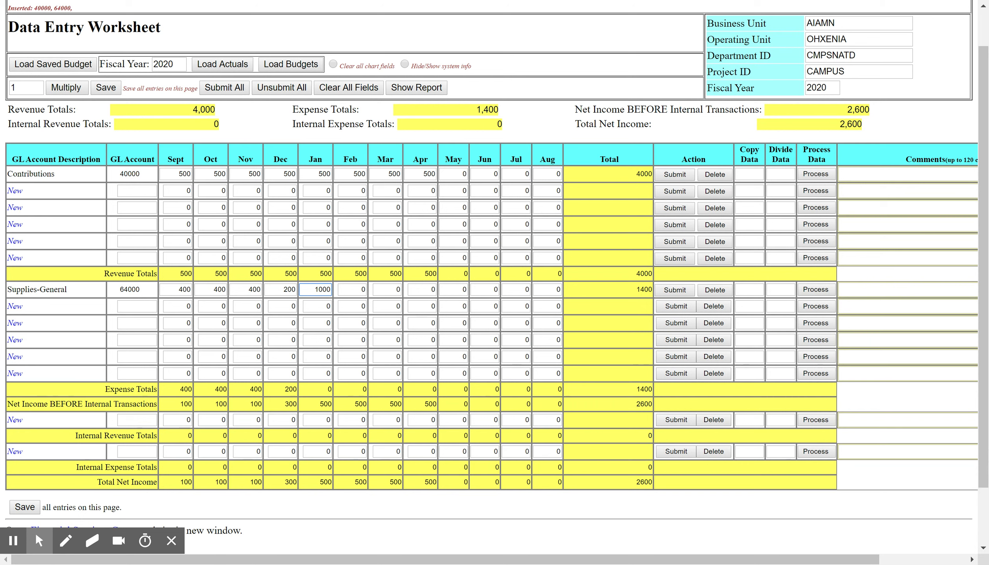
pyautogui.click(660, 293)
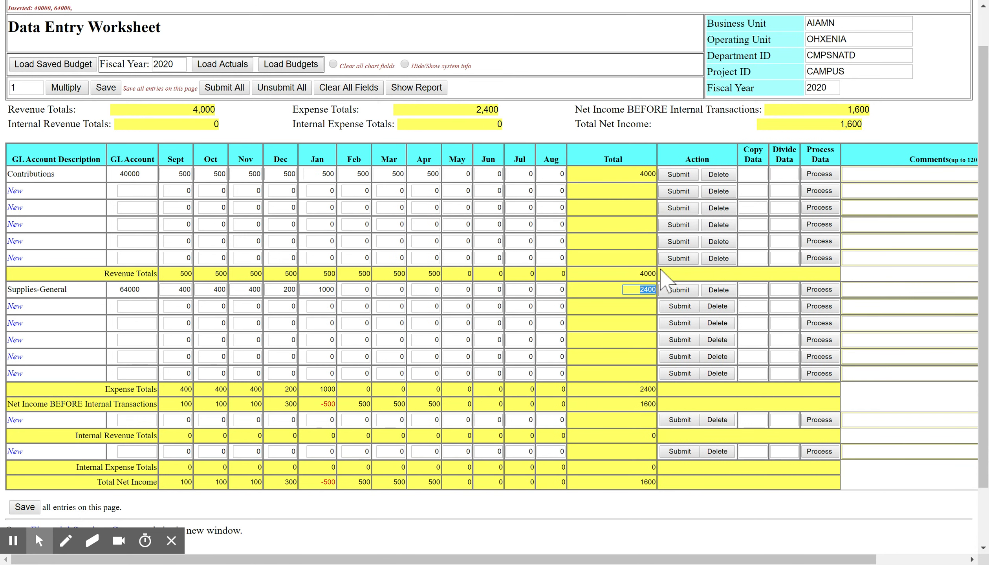
# Step: Review the annual total of the Contributions row and the overall Total Net Income
pyautogui.click(640, 178)
pyautogui.doubleClick(639, 179)
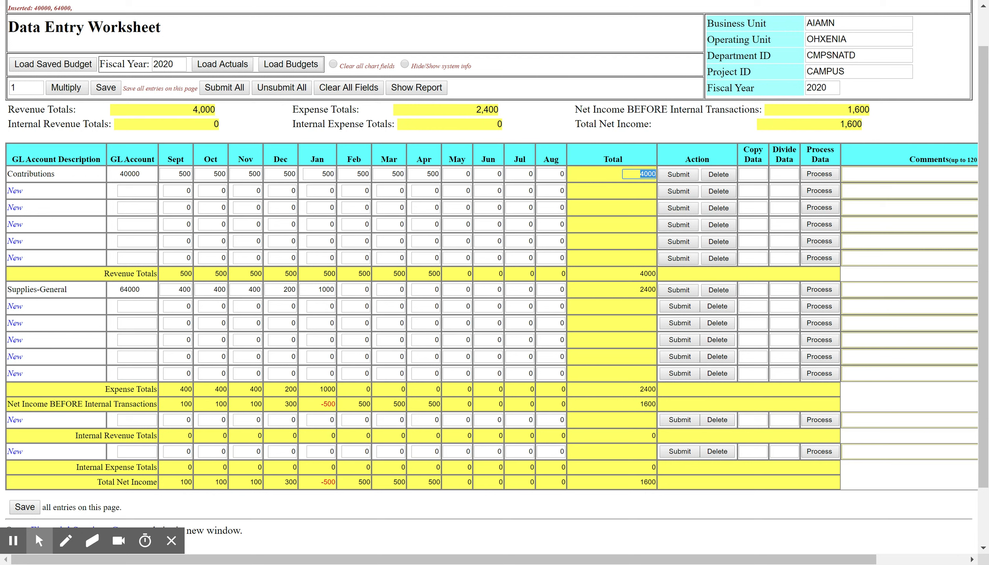
pyautogui.doubleClick(650, 483)
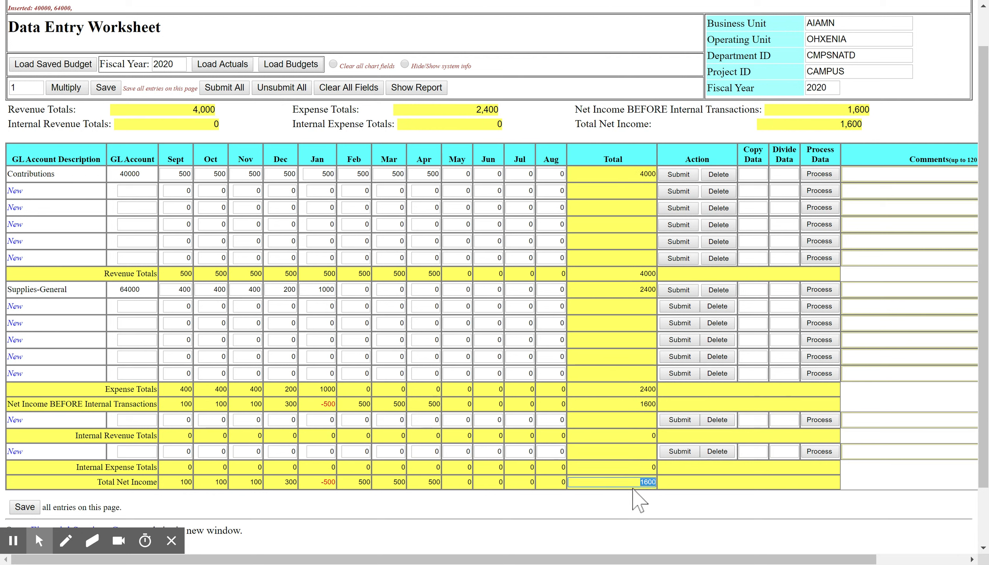
pyautogui.click(693, 485)
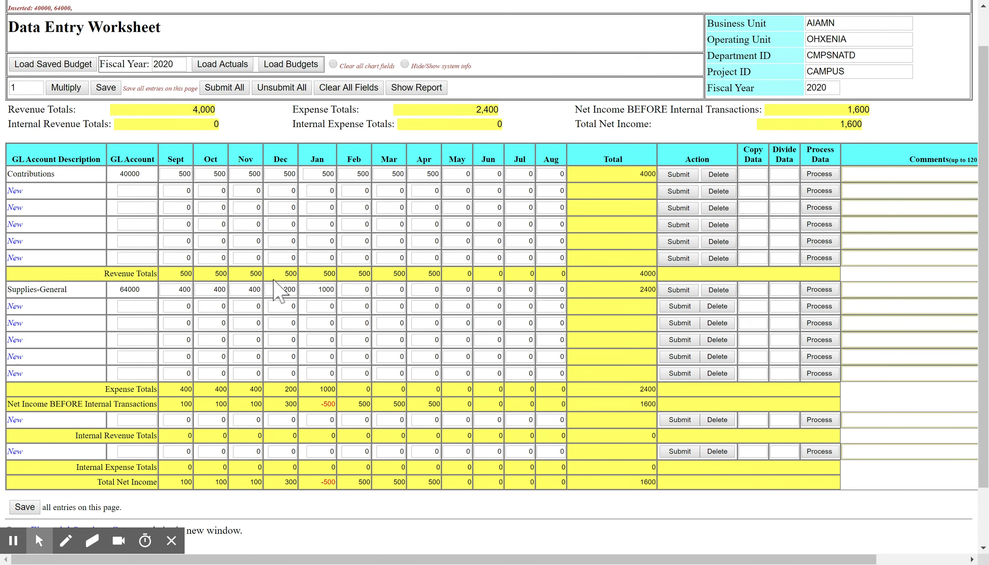
# Step: Budget 1000 for Supplies-General in both February and March
pyautogui.scroll(-1, 370, 294)
pyautogui.click(370, 294)
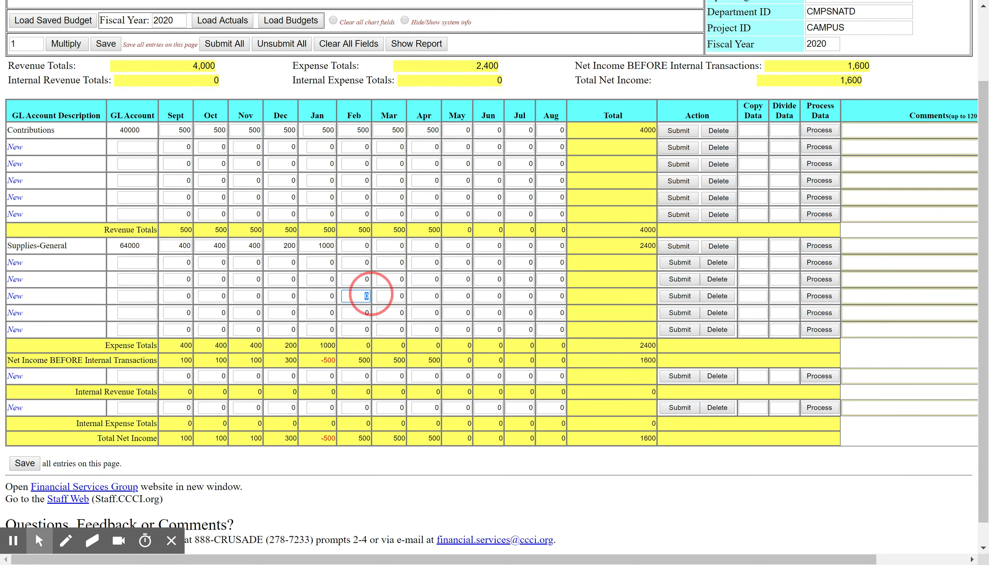
pyautogui.click(366, 246)
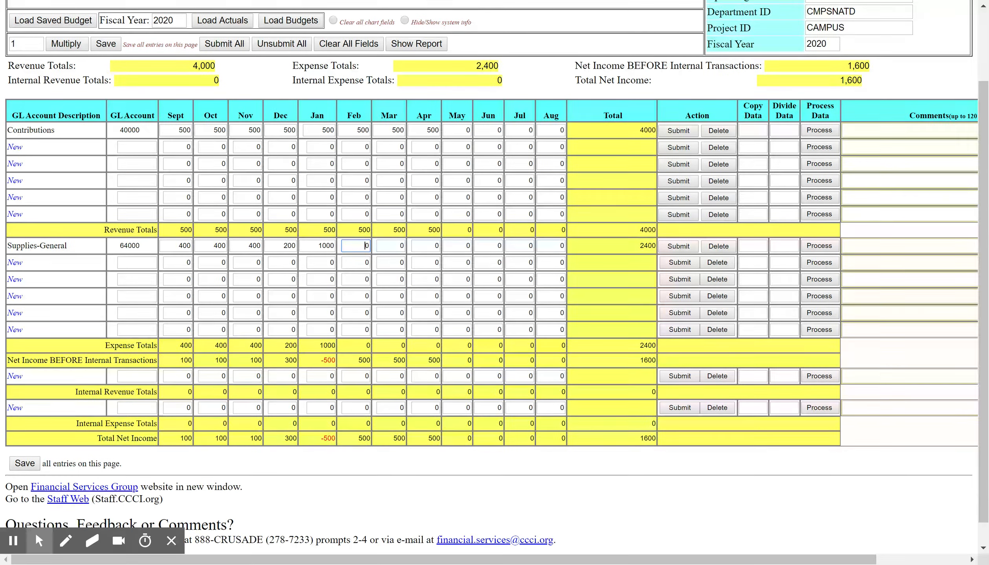
pyautogui.write('1000')
pyautogui.press('Tab')
pyautogui.write('1000')
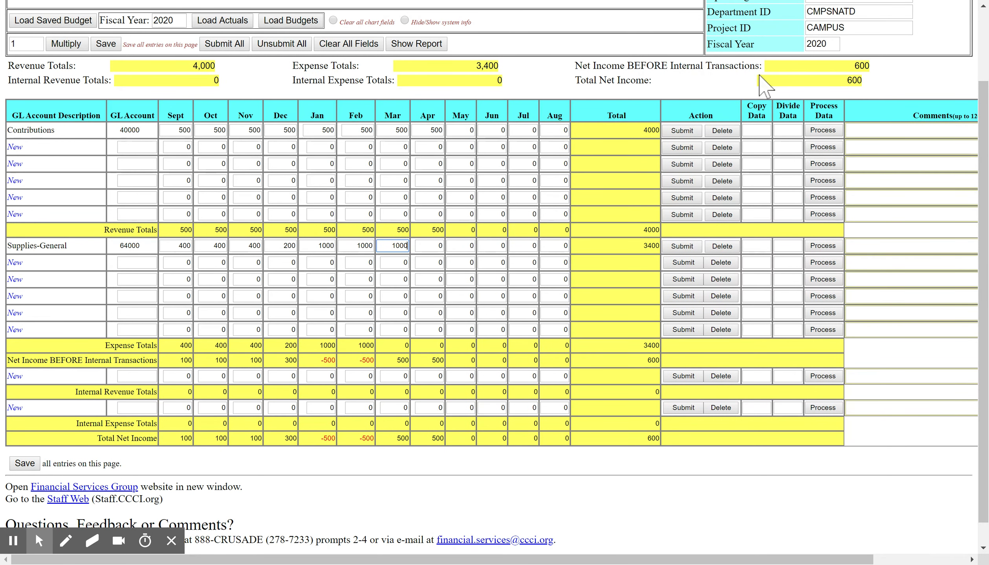
pyautogui.click(585, 252)
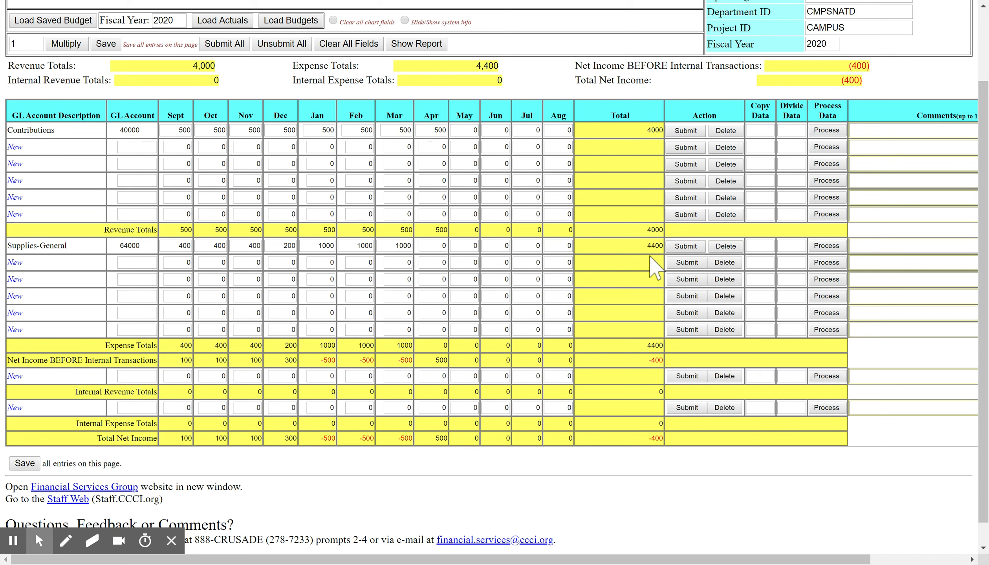
# Step: Compare the Supplies-General annual total with the overall Total Net Income
pyautogui.moveTo(646, 246); pyautogui.dragTo(660, 246)
pyautogui.moveTo(644, 440); pyautogui.dragTo(665, 442)
pyautogui.click(674, 457)
# Step: Set the fiscal year to load to 2019 and load that year's actuals into the worksheet
pyautogui.scroll(3, 453, 306)
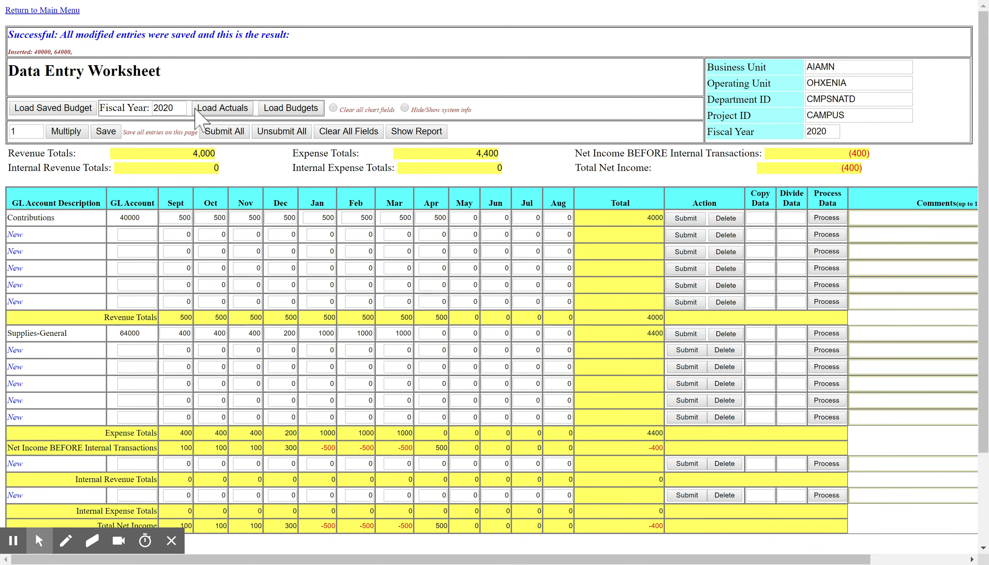
pyautogui.click(178, 108)
pyautogui.press('BackSpace')
pyautogui.press('BackSpace')
pyautogui.write('19')
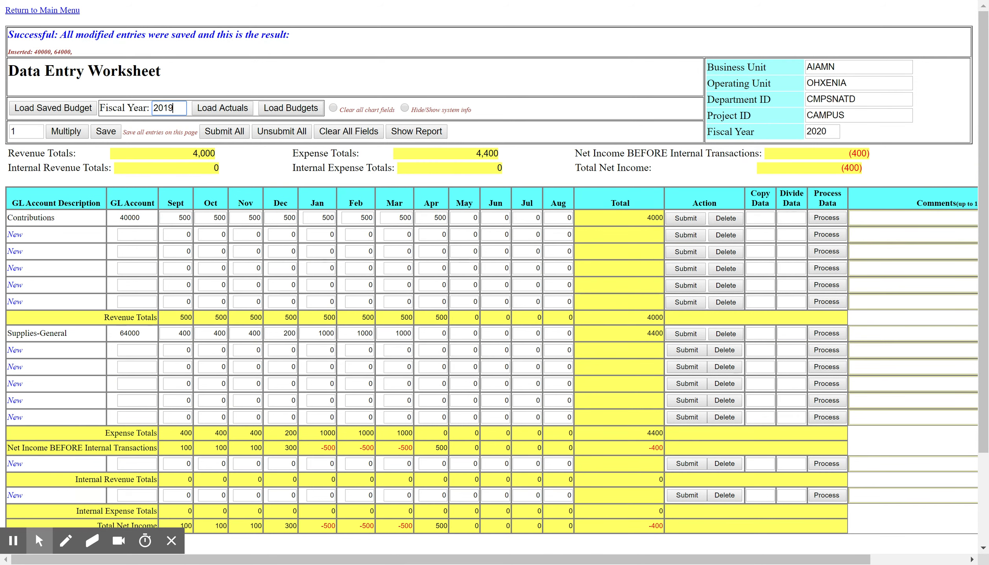
pyautogui.click(227, 108)
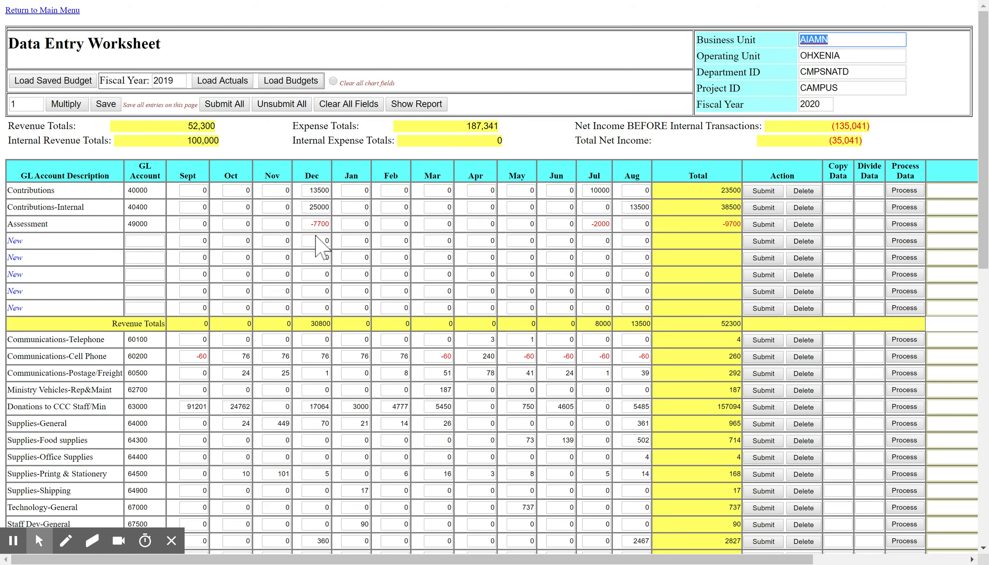
# Step: Look through the loaded actuals, set the fiscal year to load back to 2020 and submit all entries
pyautogui.scroll(-5, 347, 307)
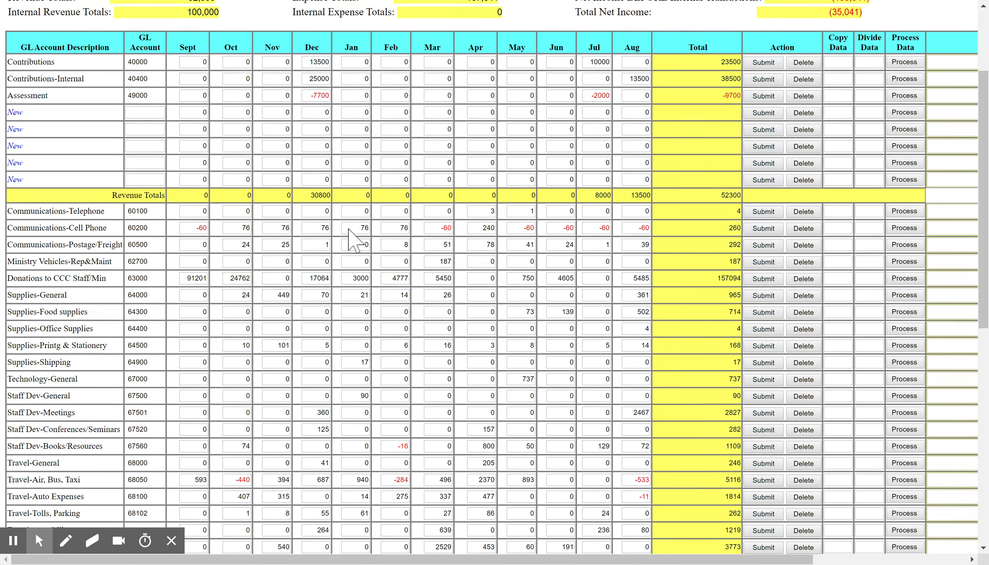
pyautogui.scroll(-9, 349, 236)
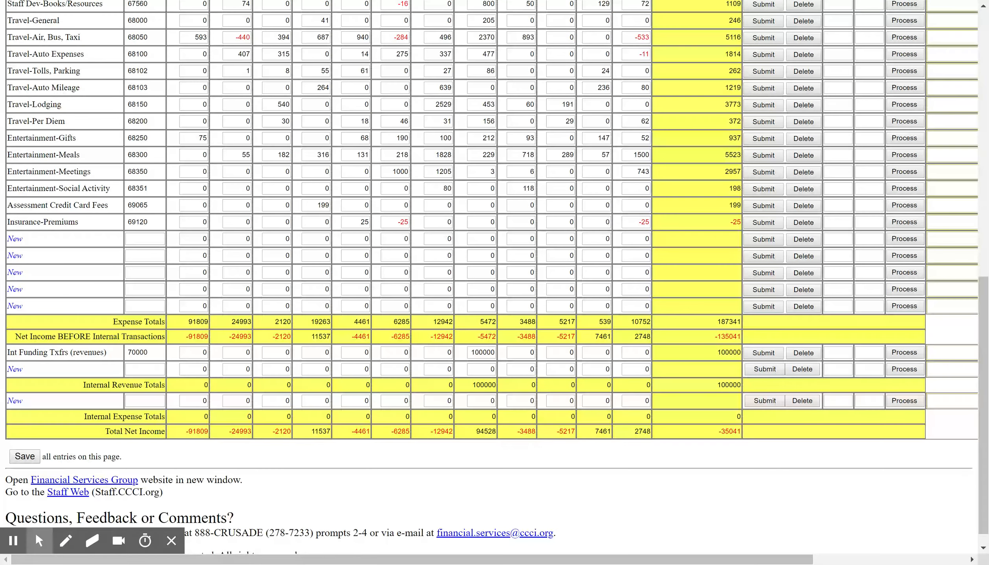
pyautogui.scroll(15, 352, 235)
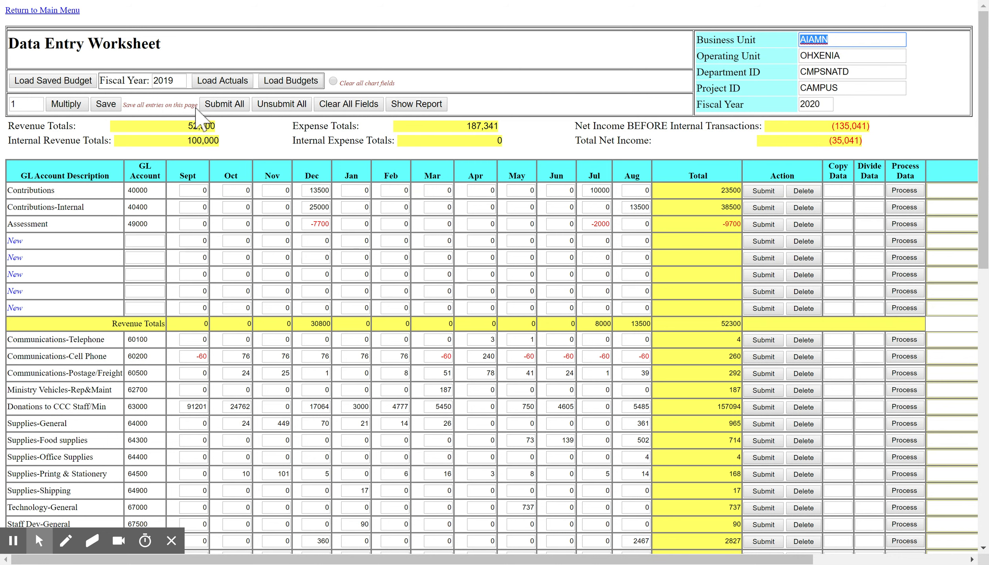
pyautogui.click(175, 81)
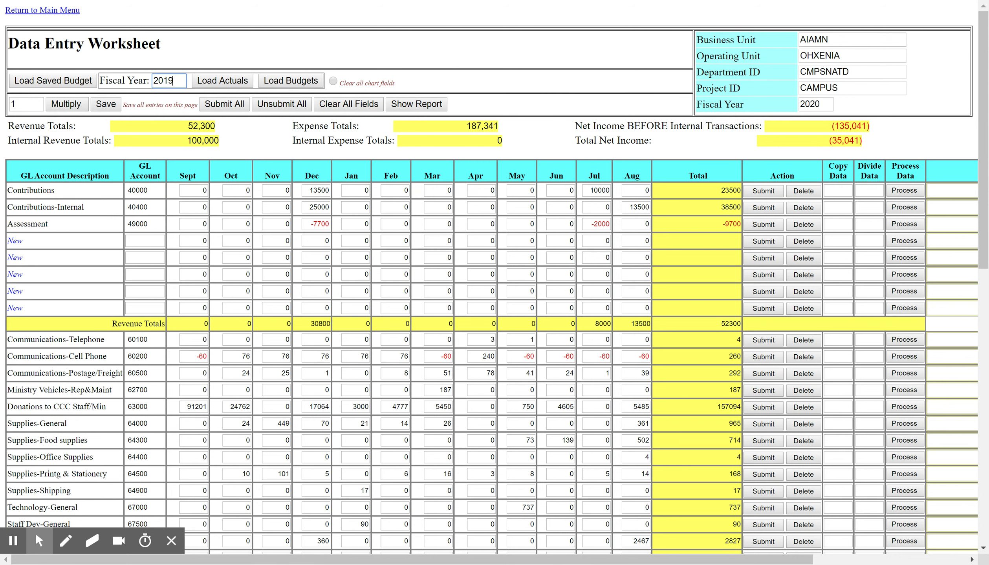
pyautogui.press('BackSpace')
pyautogui.press('BackSpace')
pyautogui.write('20')
pyautogui.click(233, 105)
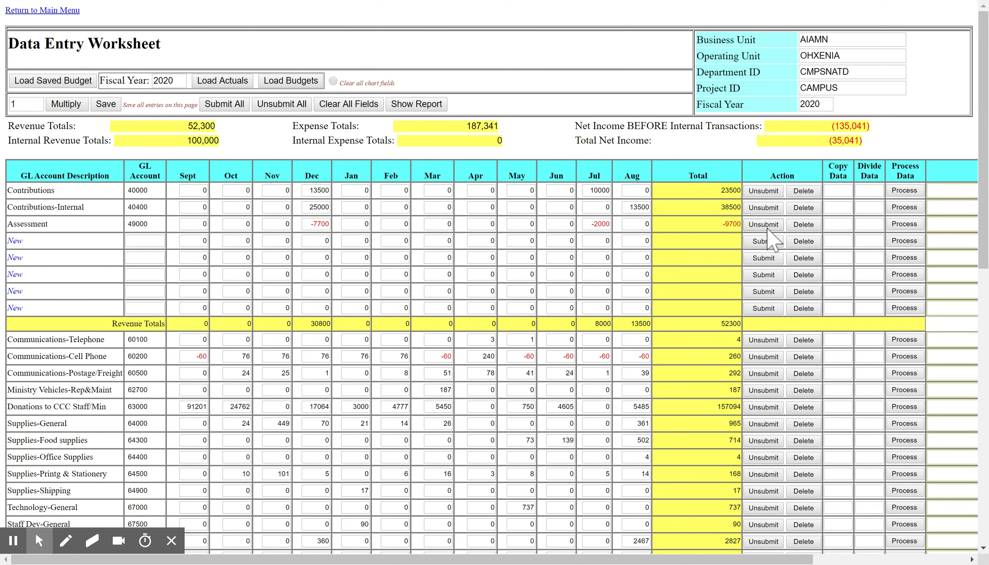
# Step: Check the submission status of the revenue and expense rows
pyautogui.click(735, 232)
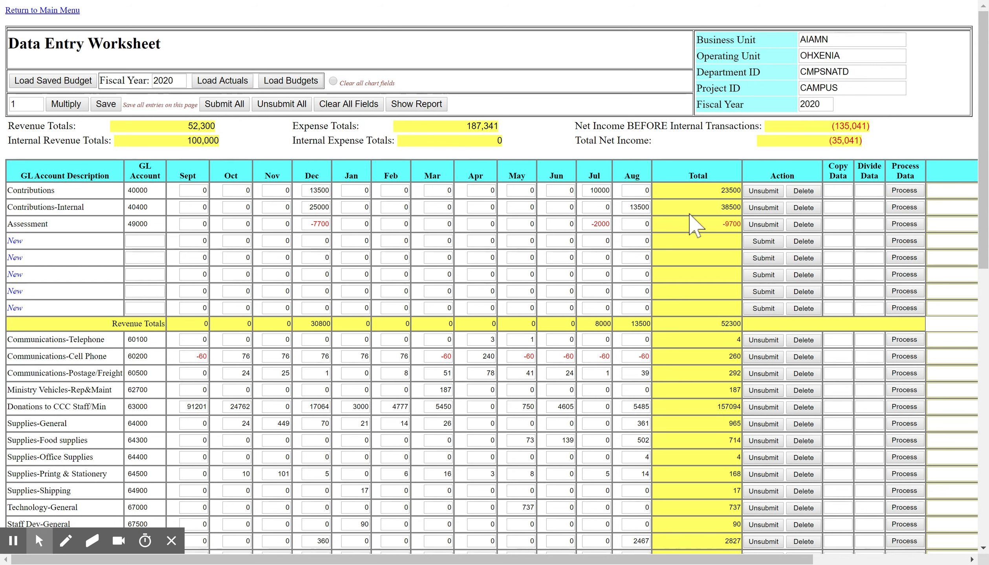
pyautogui.scroll(-5, 762, 342)
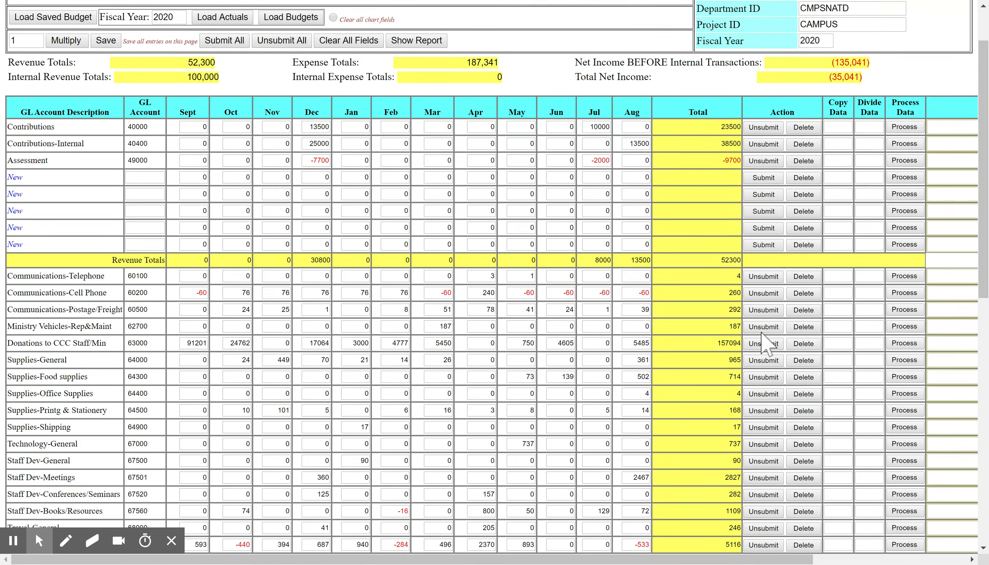
pyautogui.scroll(5, 762, 341)
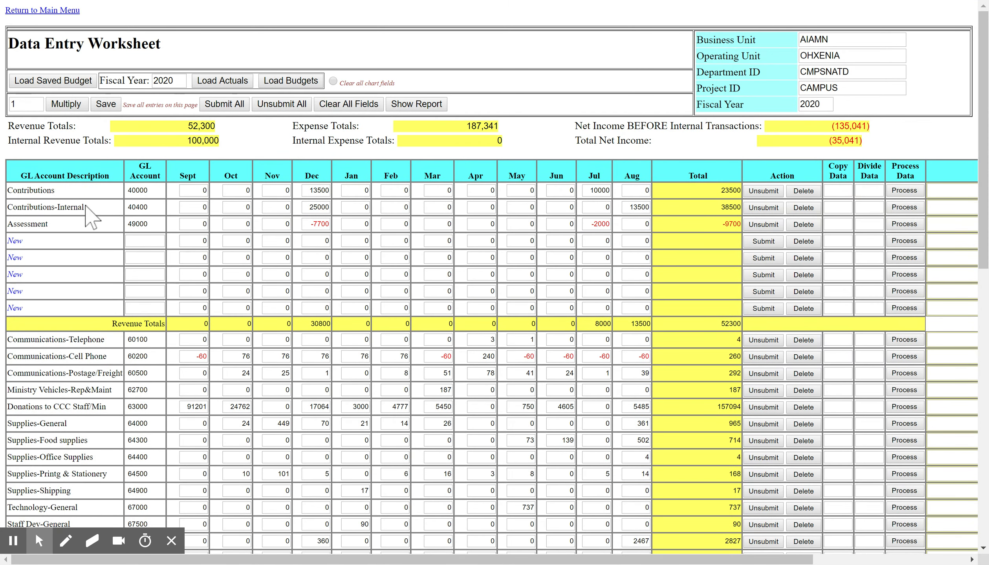
# Step: Save all submitted fiscal year 2020 revenue and expense entries on the worksheet
pyautogui.moveTo(70, 424); pyautogui.dragTo(29, 424)
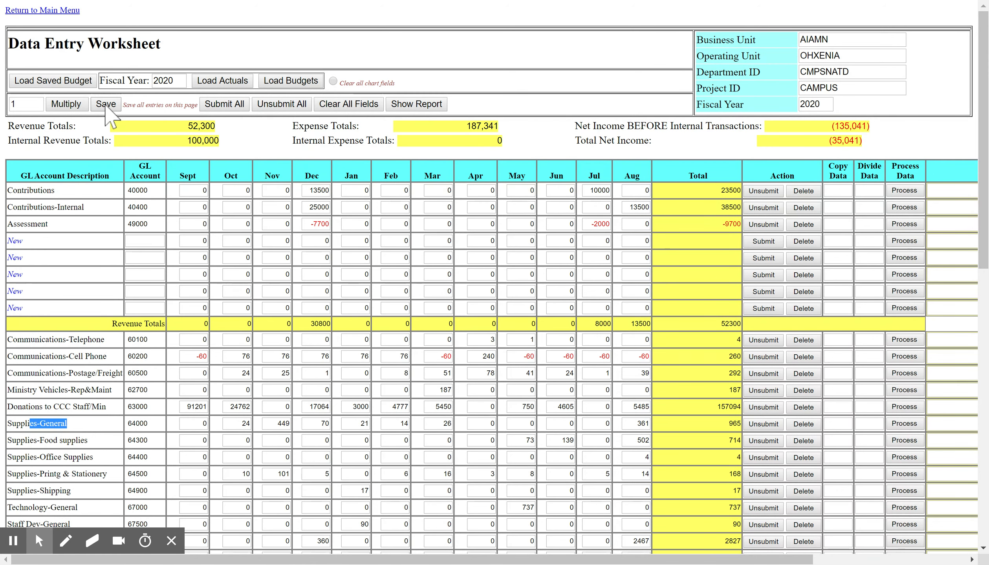
pyautogui.click(106, 109)
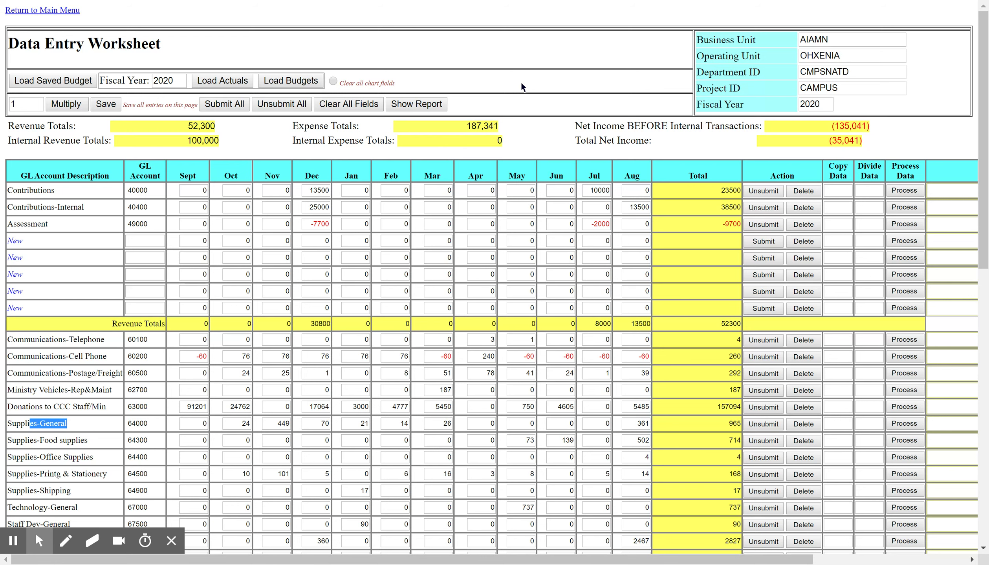
pyautogui.scroll(-4, 198, 345)
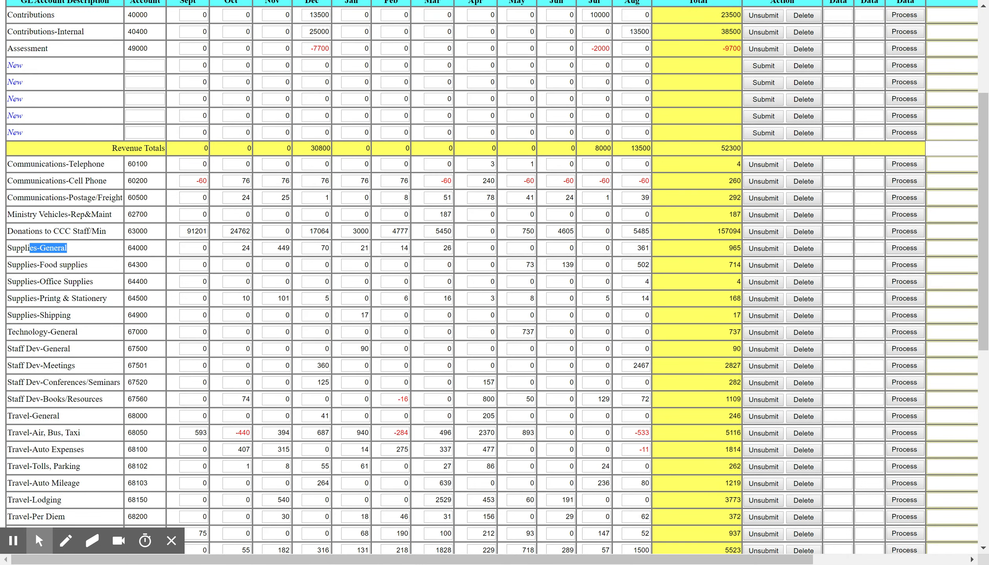
pyautogui.scroll(-4, 94, 431)
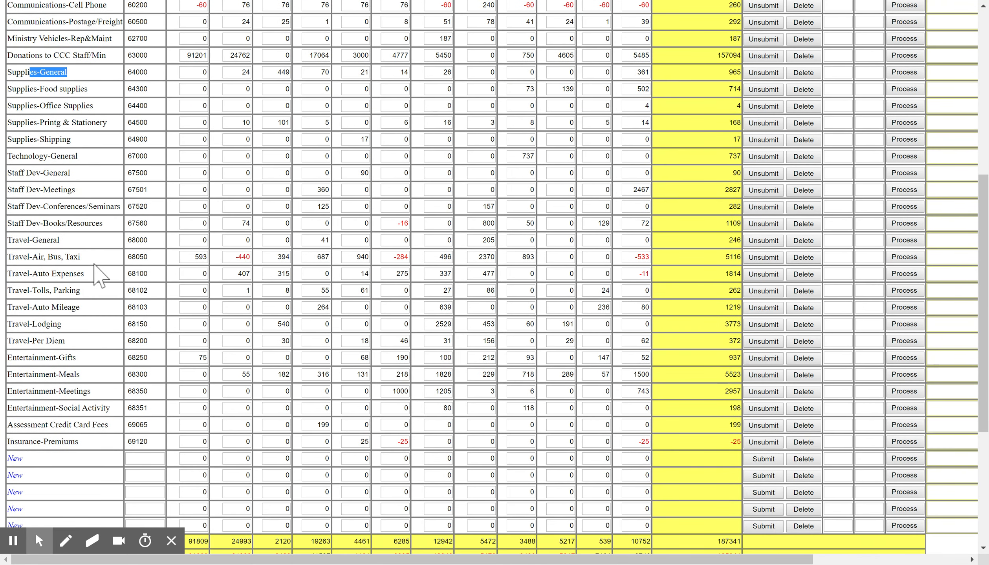
pyautogui.scroll(3, 117, 271)
pyautogui.scroll(1, 118, 271)
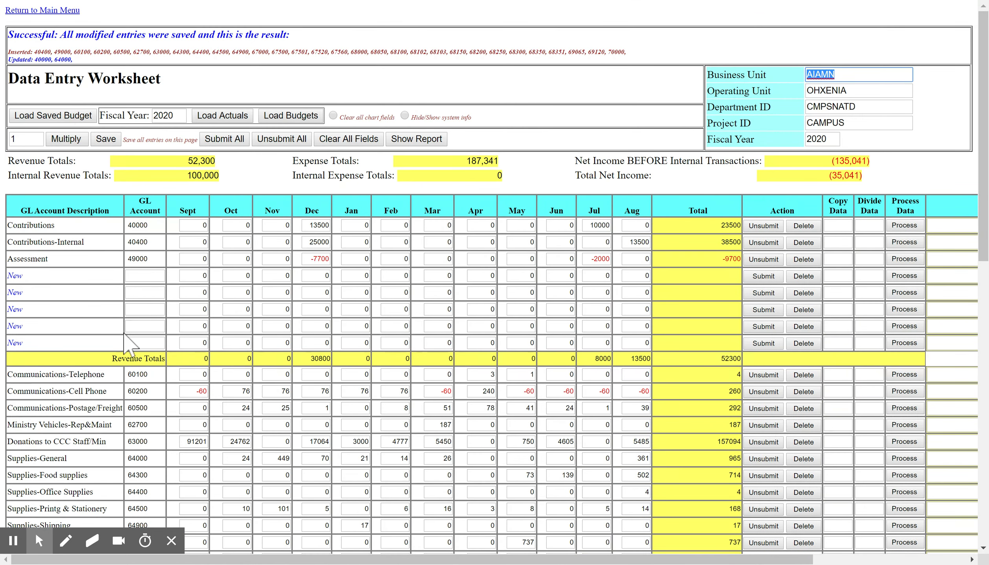
# Step: Review the saved worksheet from the revenue rows through the expense rows to the internal funding transfers
pyautogui.scroll(-6, 130, 357)
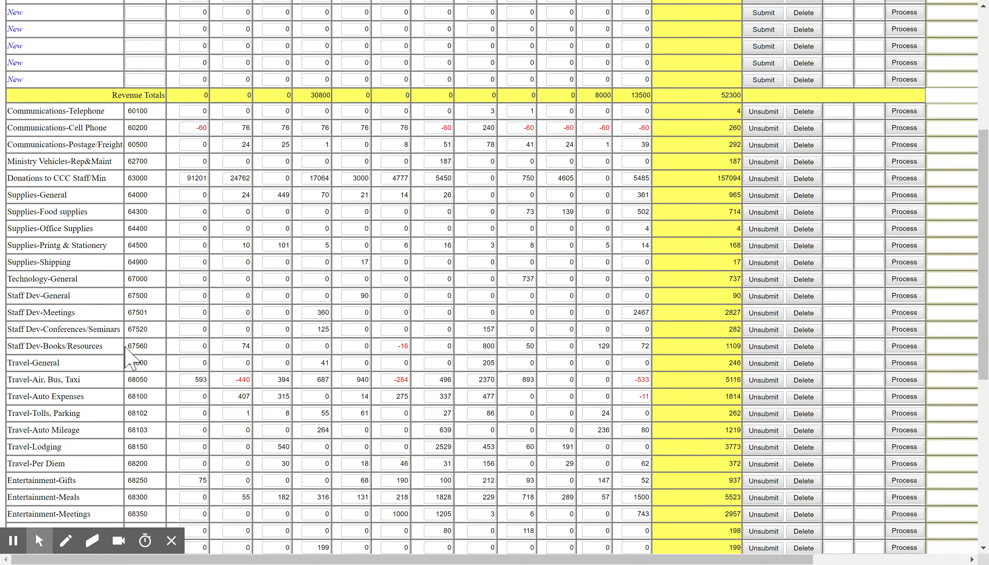
pyautogui.scroll(-4, 126, 348)
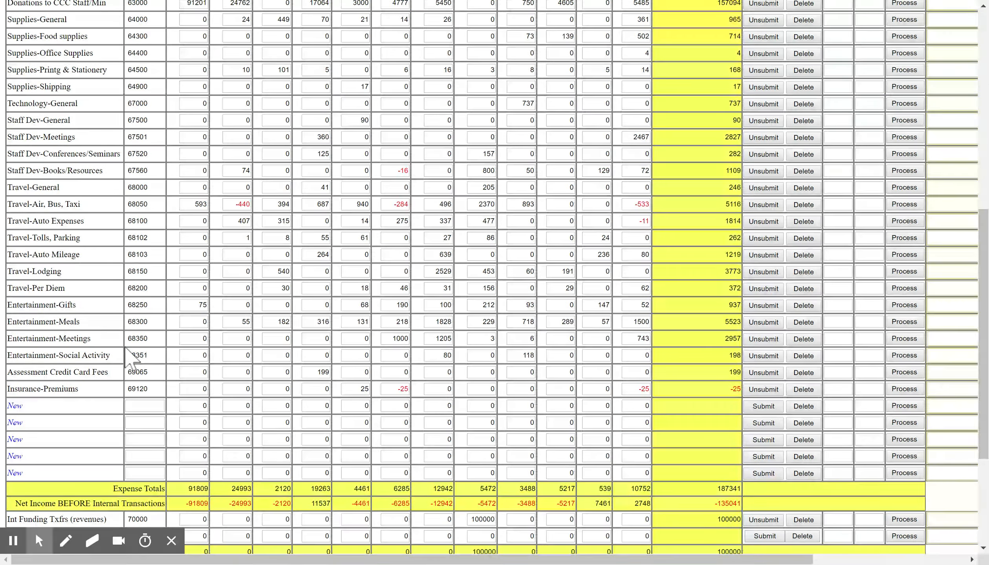
pyautogui.scroll(10, 126, 350)
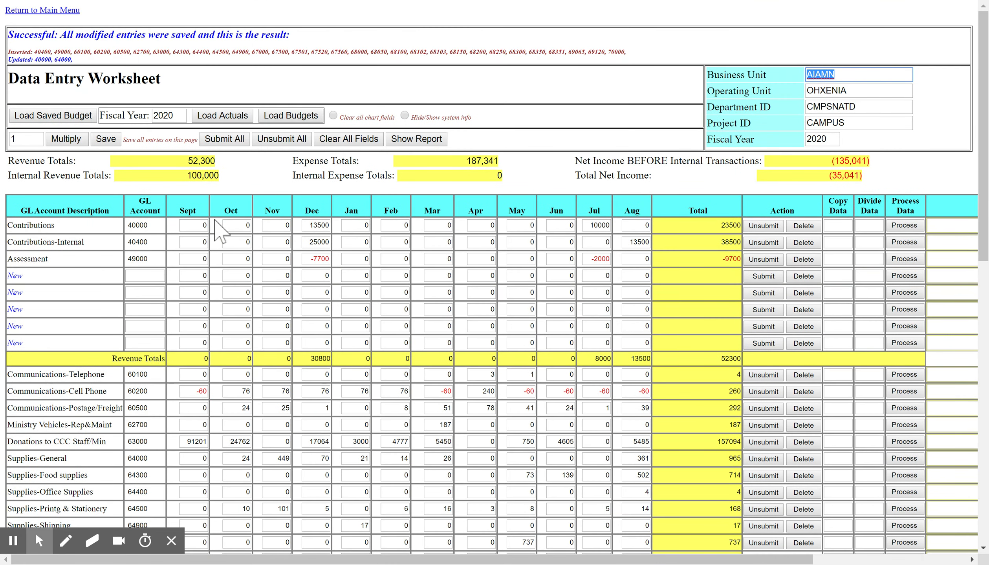